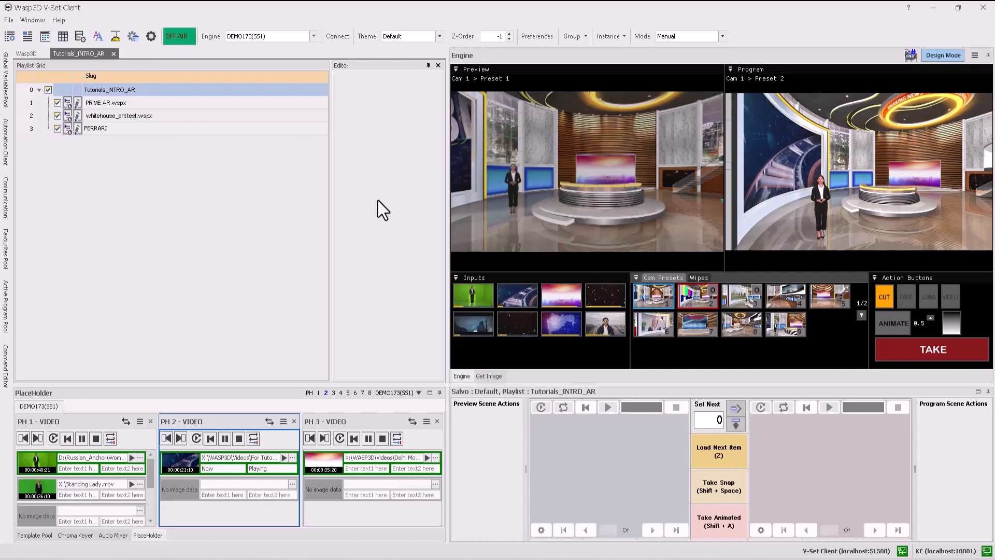
Show the placeholder numbers over the engine's inputs and scene, and switch back to the video feeds.
click(907, 55)
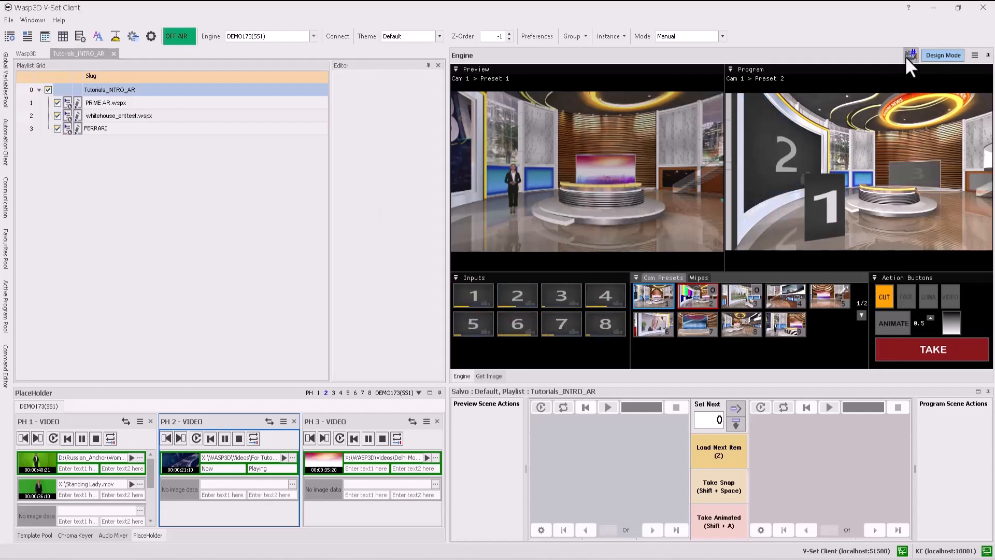
click(908, 56)
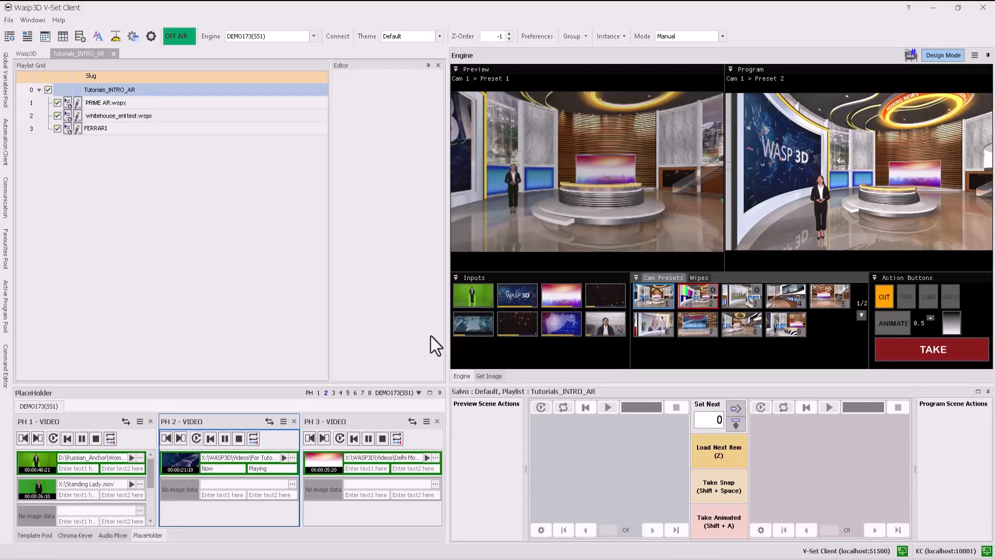
Open placeholders 4 and 5 in the same group as placeholder 3, and bring placeholder 3 to the front.
click(340, 393)
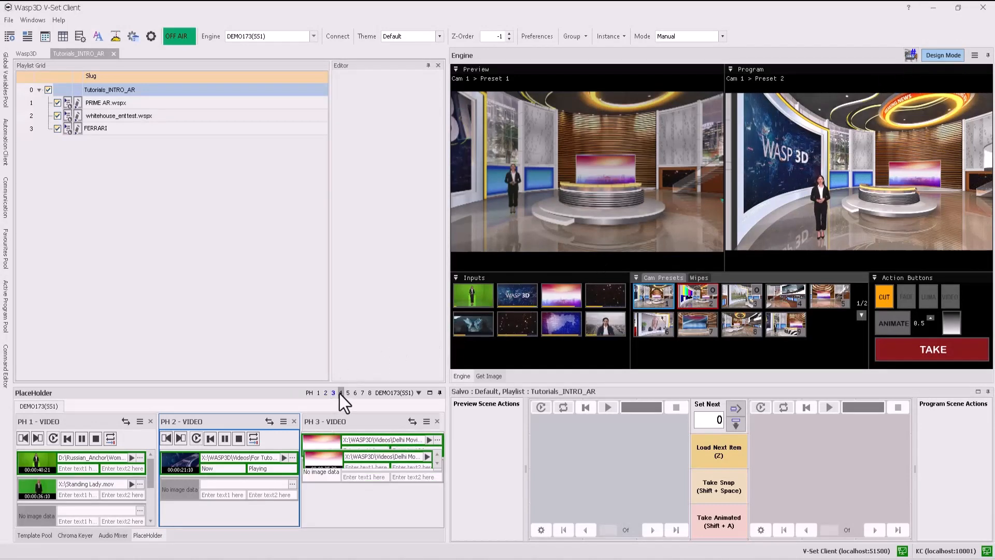
click(348, 392)
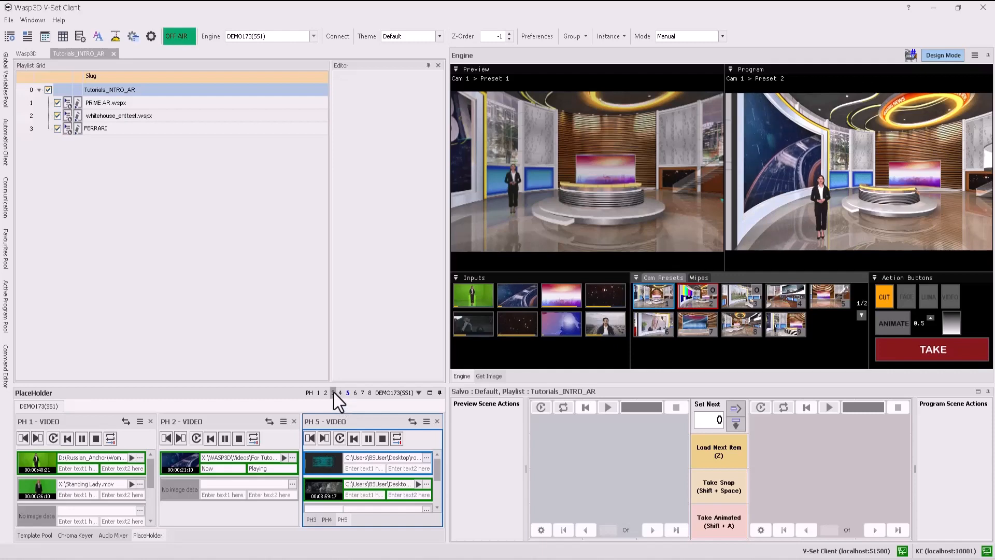
click(333, 392)
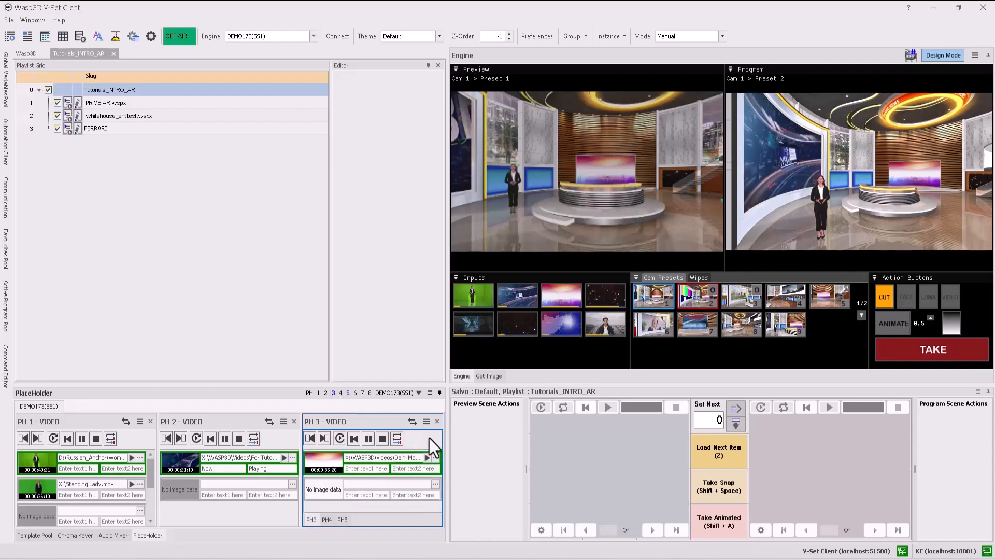
Look through grouped placeholders 4, 5 and 3, and close placeholder 5.
click(327, 520)
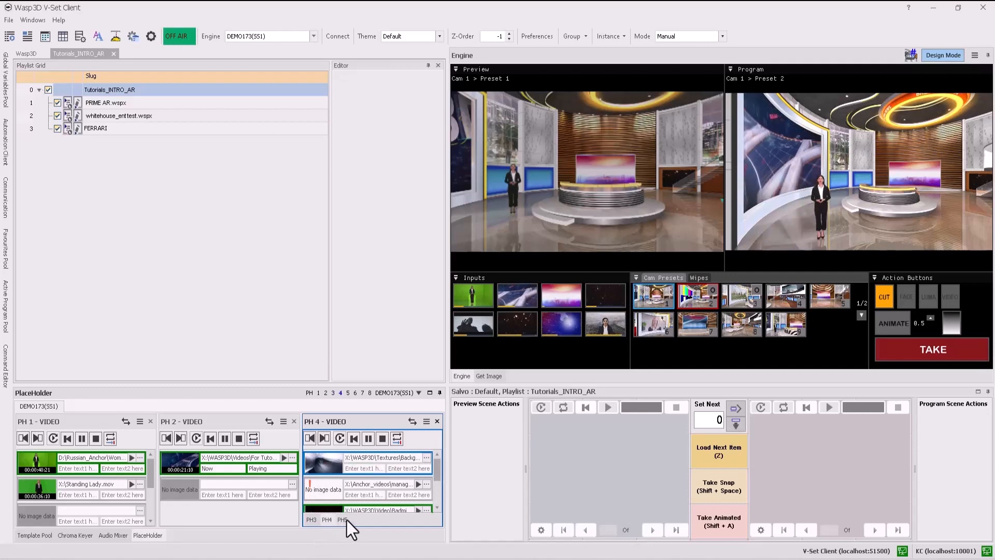
click(346, 520)
click(313, 520)
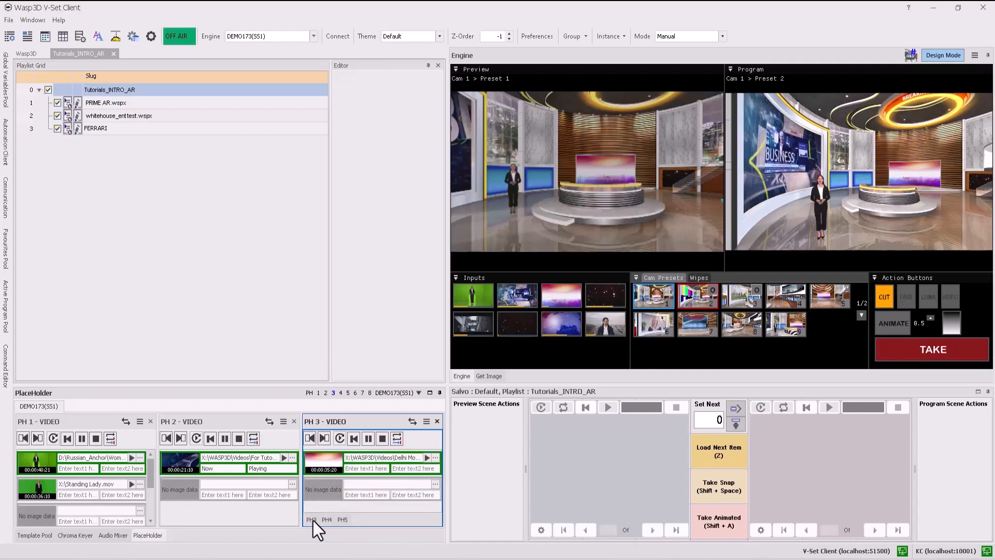
click(344, 519)
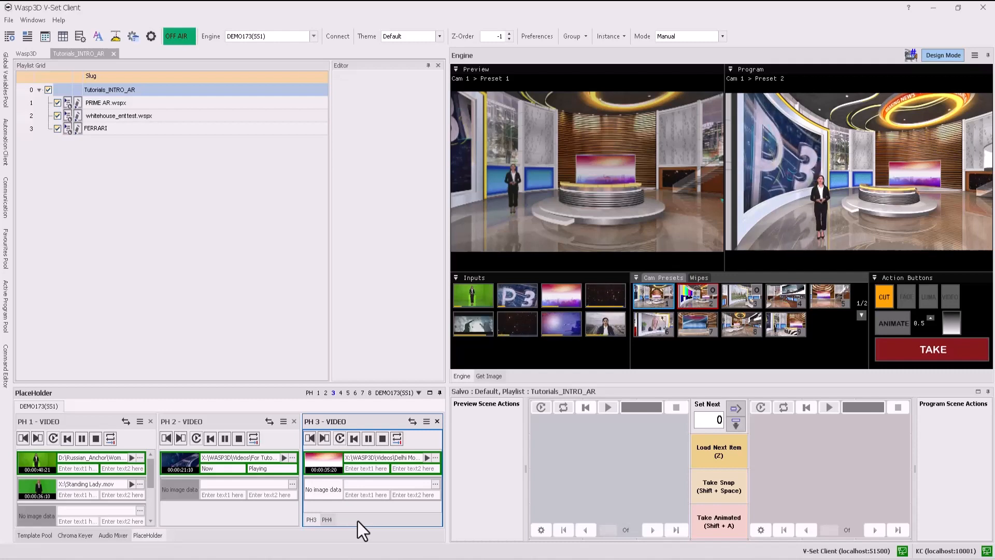
Create a new list named PlaceHolder15 in the UDT folder for placeholder 2.
click(282, 440)
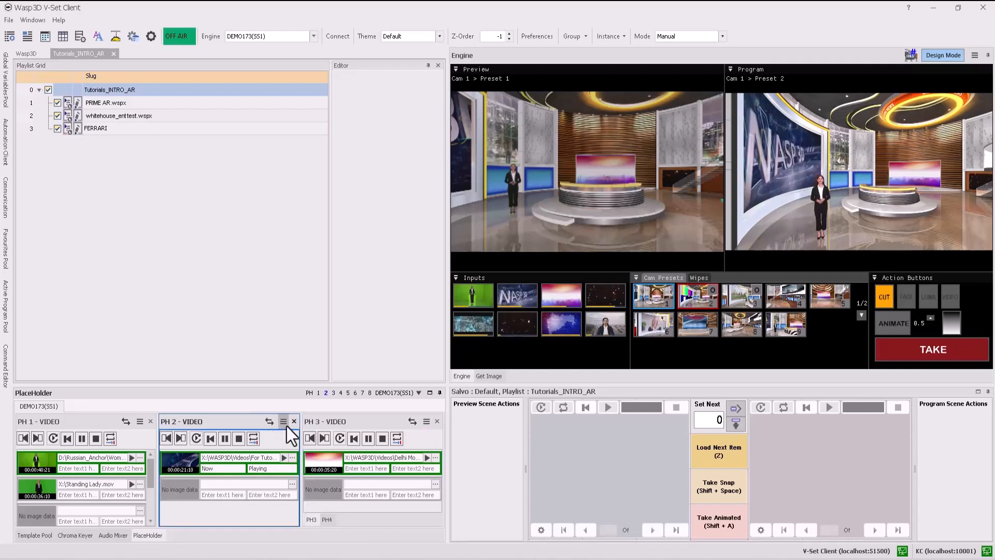
click(287, 424)
click(310, 431)
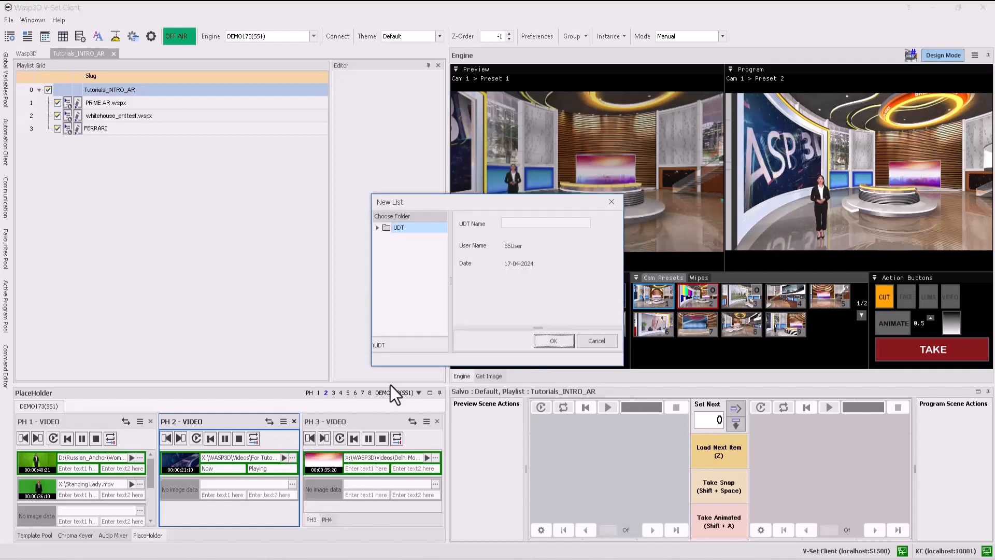
click(525, 224)
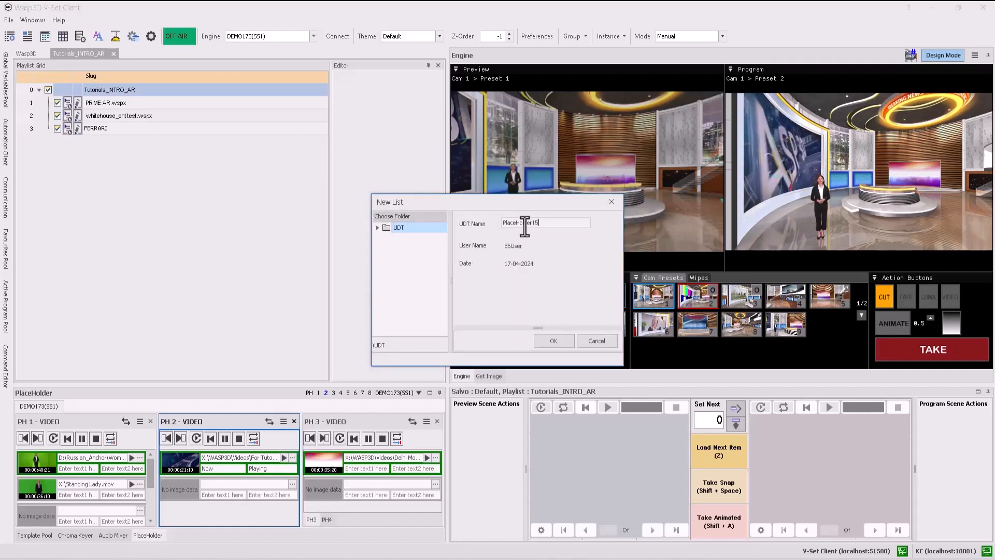
click(549, 343)
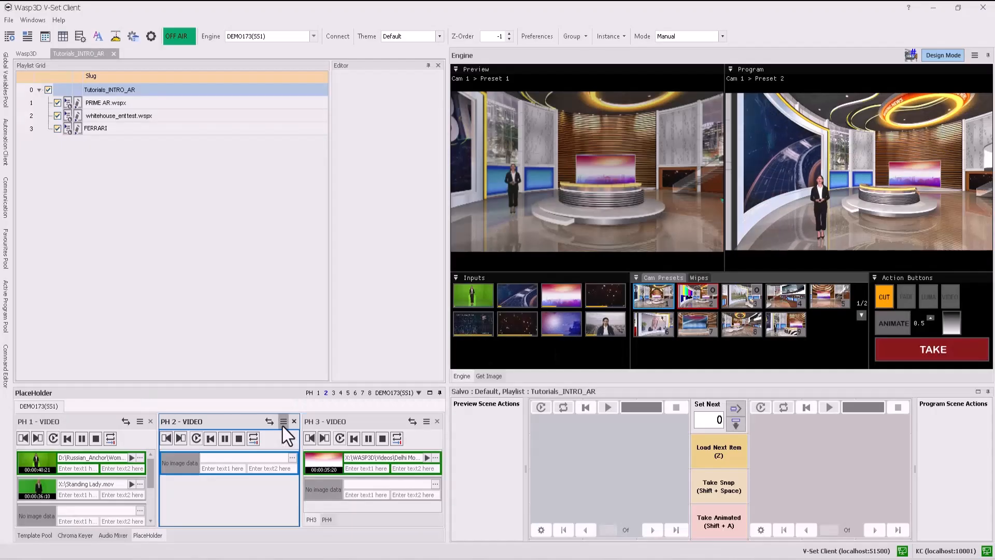
Filter the saved lists by "placeholder" and open PlaceHolder15 in placeholder 2.
click(282, 423)
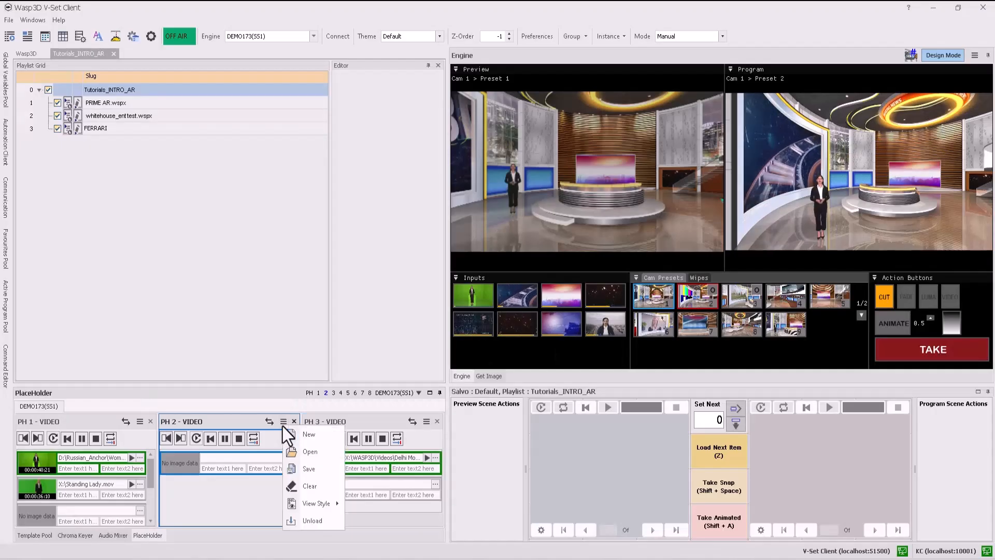
click(310, 452)
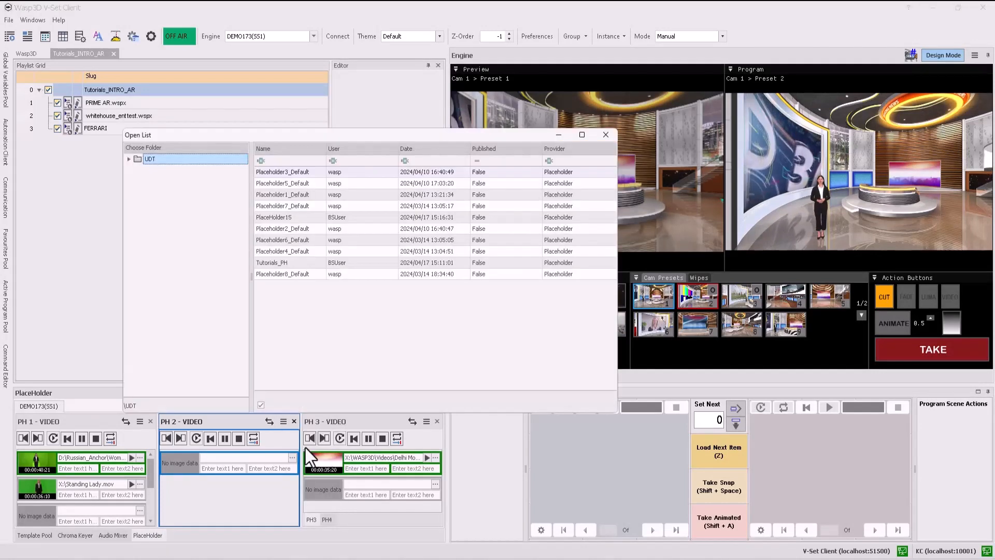
click(276, 163)
text(placeholder)
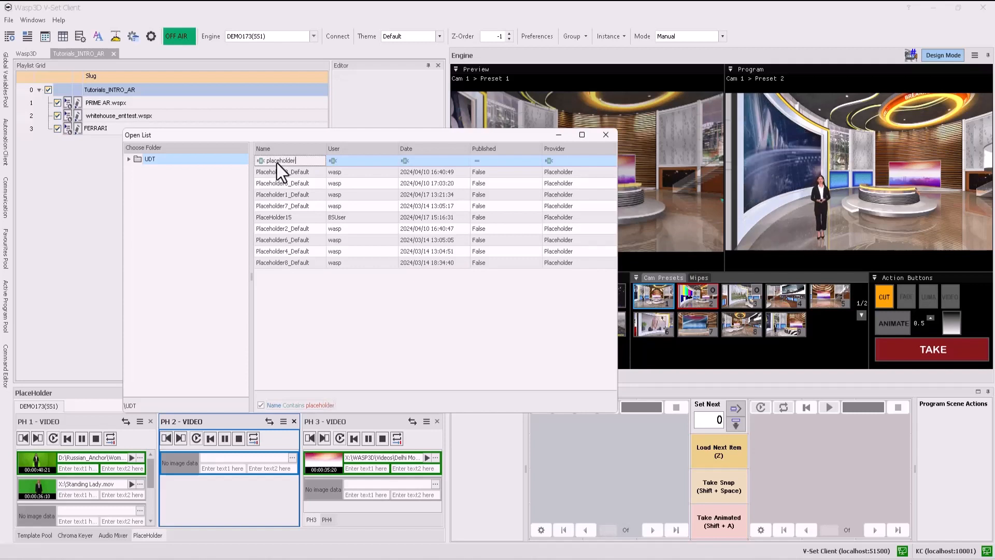
click(288, 217)
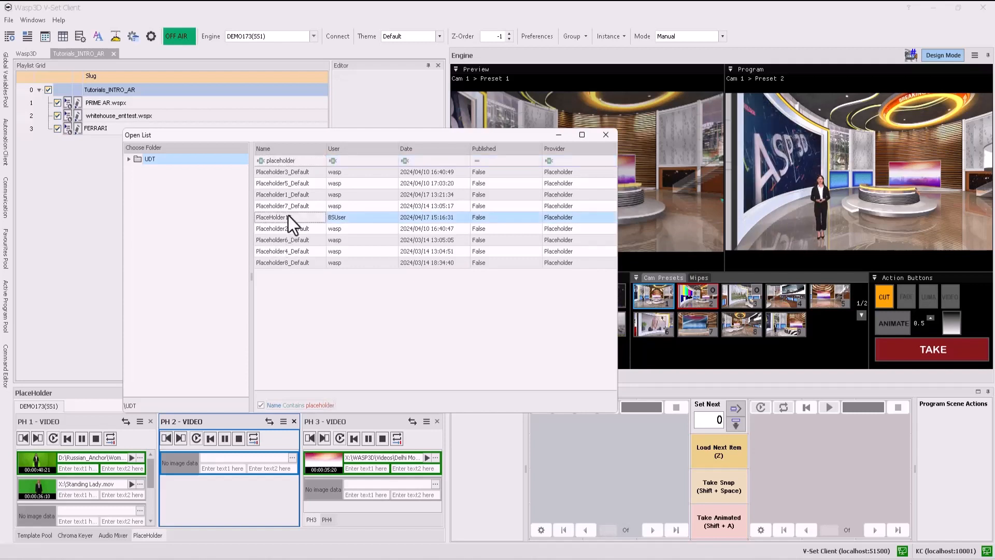
double_click(288, 216)
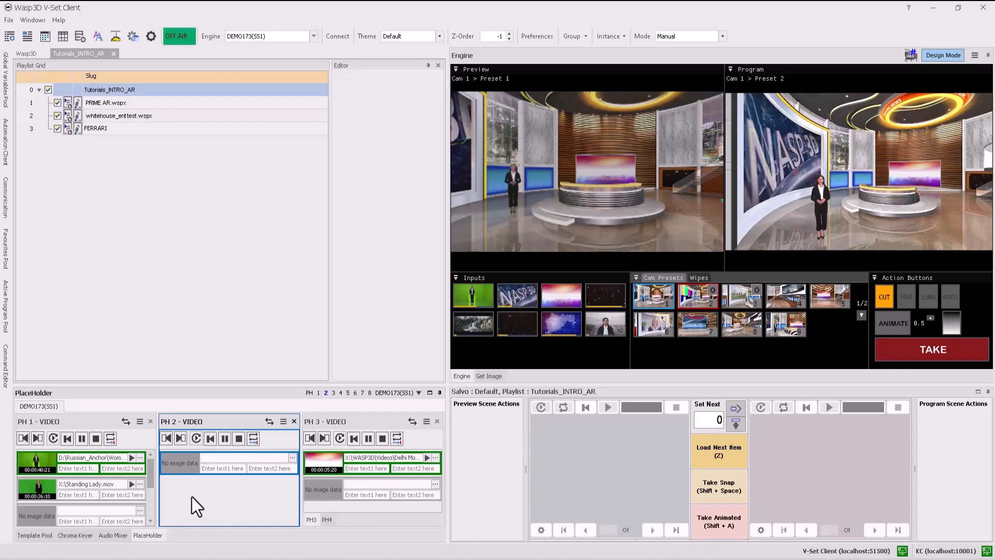
Choose video (2160p).mp4 for placeholder 2's empty slot, with mark in at 00:00:03:11 and mark out at 00:00:12:04.
click(291, 459)
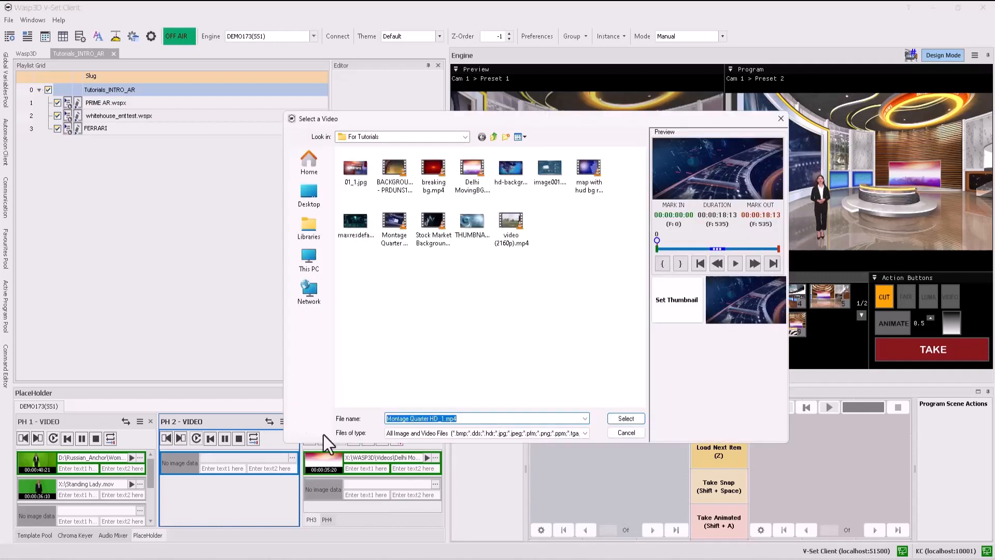
click(508, 237)
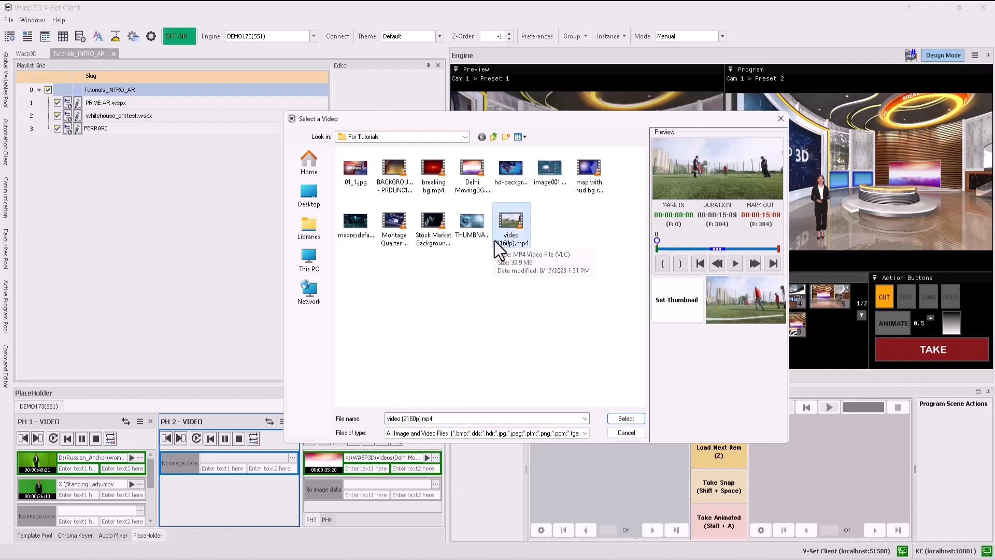
drag(655, 250, 684, 249)
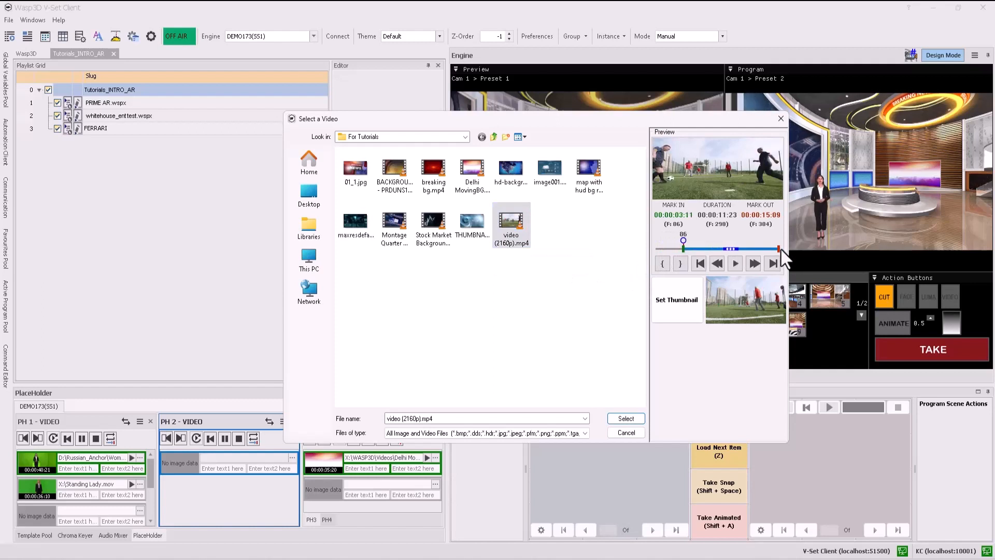
drag(779, 249, 753, 249)
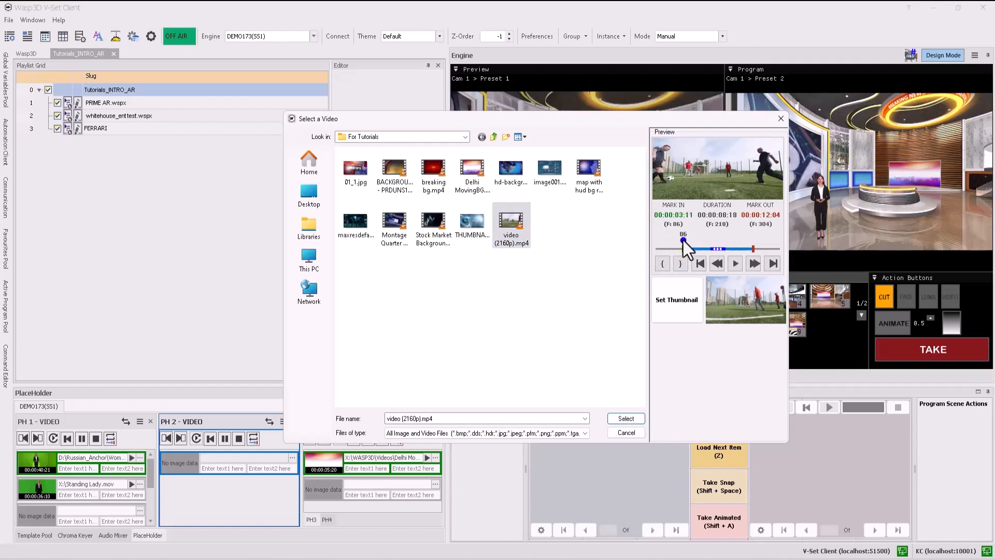
Set the video's thumbnail from frame 138 and load the trimmed clip into placeholder 2.
mouse_move(691, 240)
mouse_down()
mouse_move(730, 240)
mouse_move(700, 241)
mouse_up()
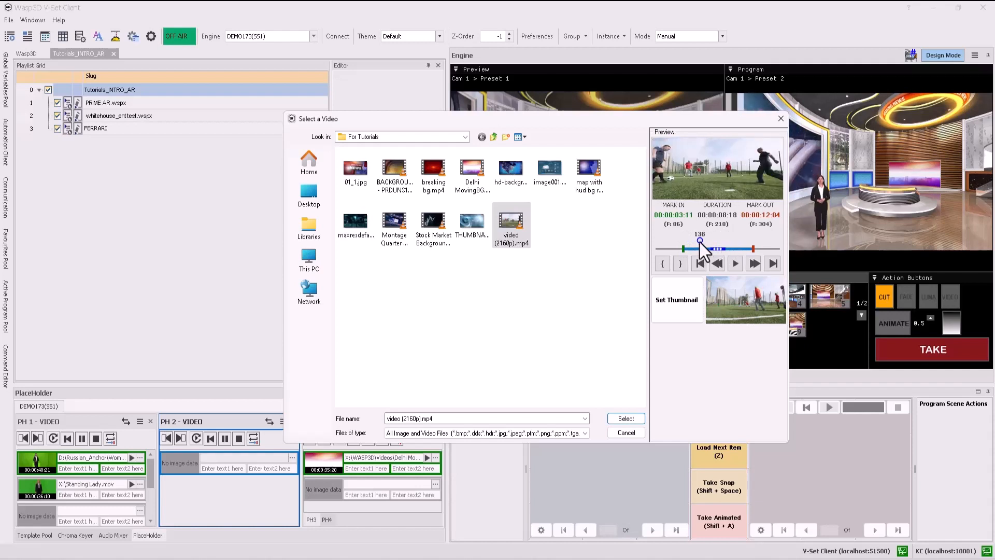
click(678, 300)
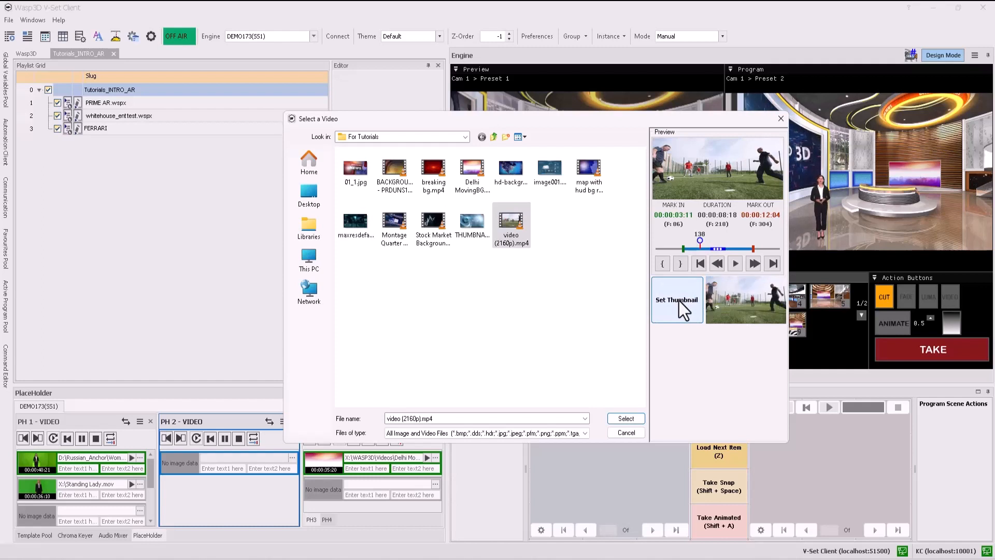
click(628, 422)
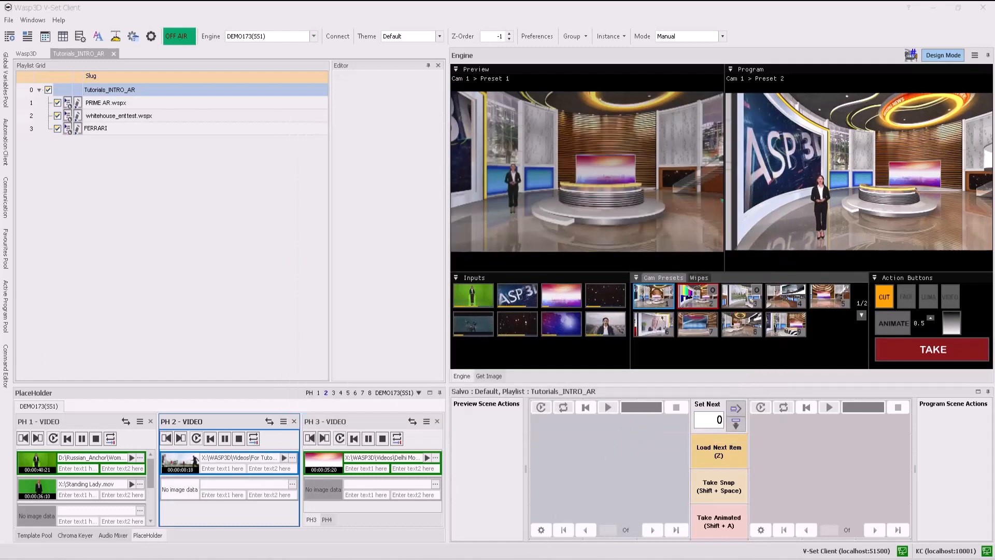
Add 01_1.jpg from the For Tutorials folder in File Explorer to placeholder 2's second slot.
mouse_move(537, 539)
click(503, 535)
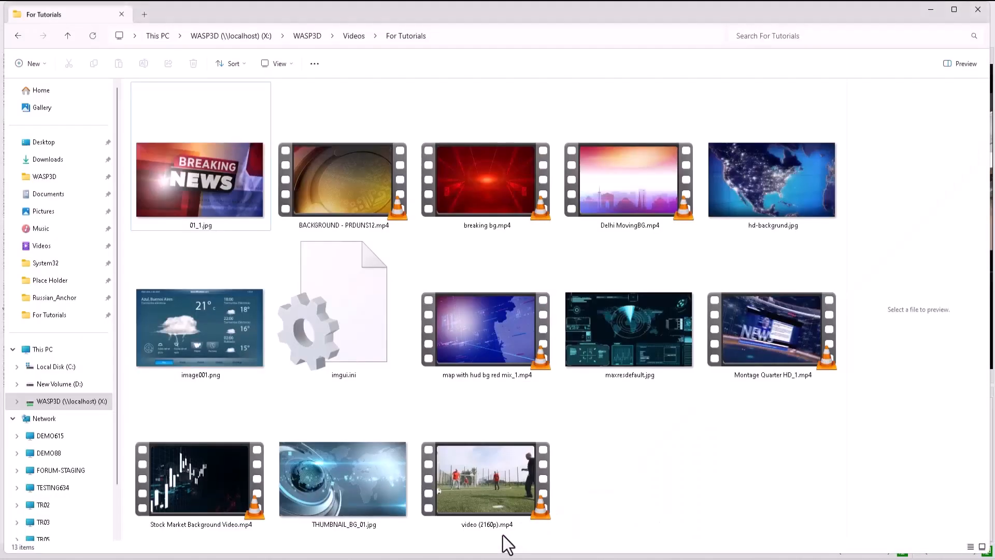
click(196, 205)
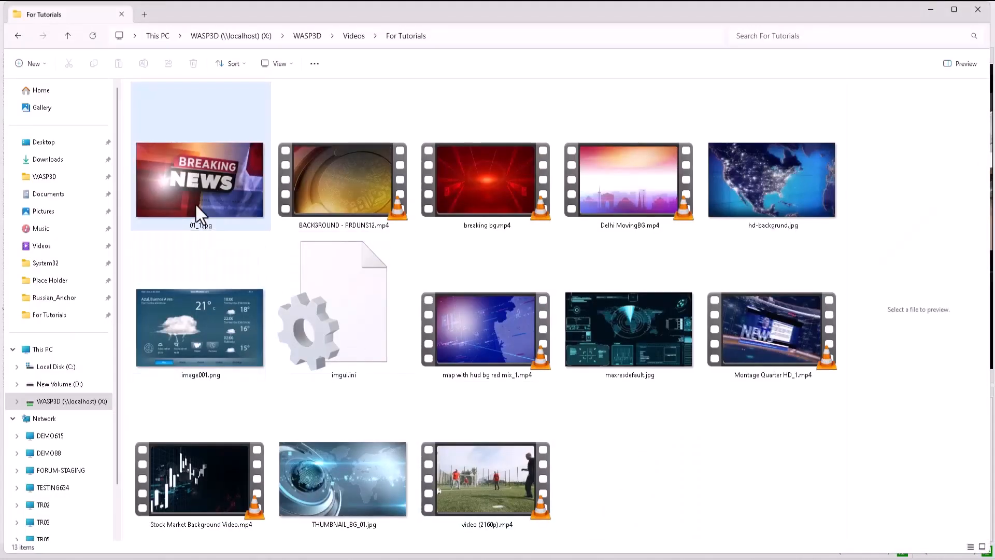
drag(196, 175, 602, 455)
drag(615, 518, 181, 494)
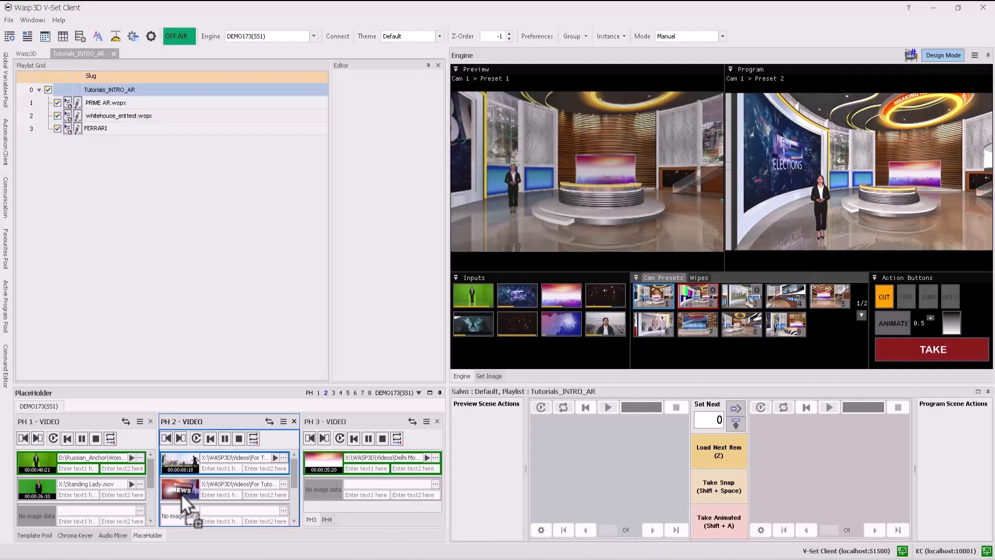
Check the football clip's marks in its preview, accept them, and play the clip on placeholder 2.
mouse_move(293, 484)
mouse_down()
mouse_move(291, 503)
mouse_move(291, 471)
mouse_up()
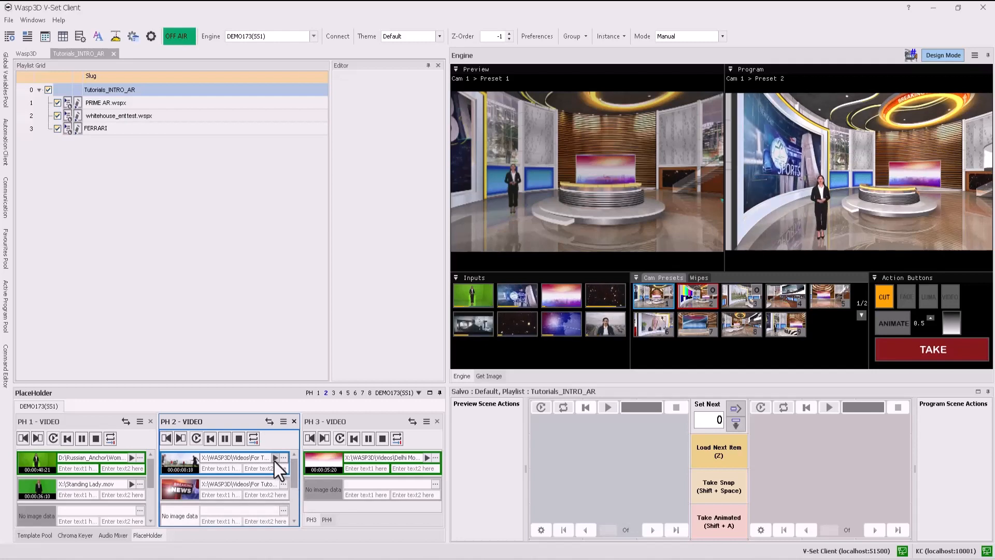
click(274, 459)
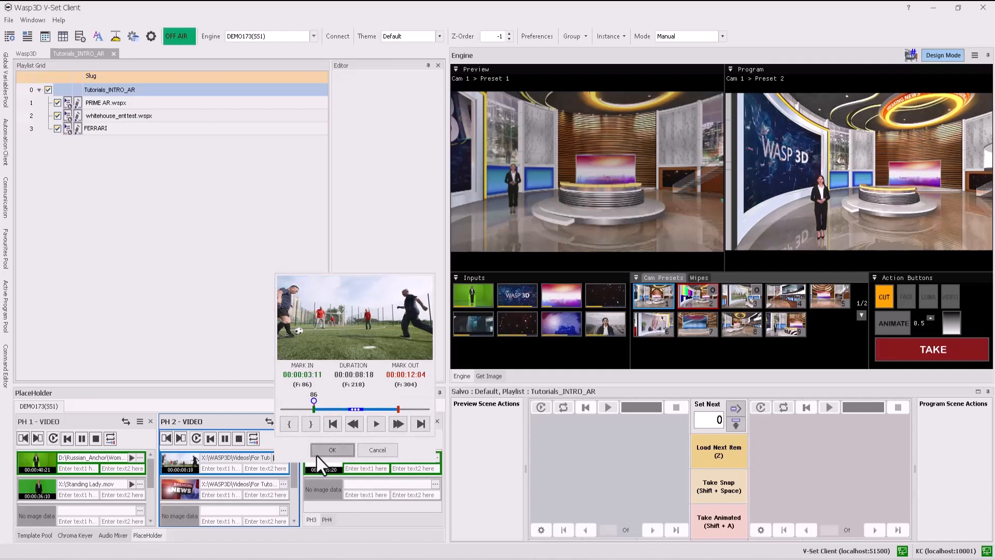
click(328, 450)
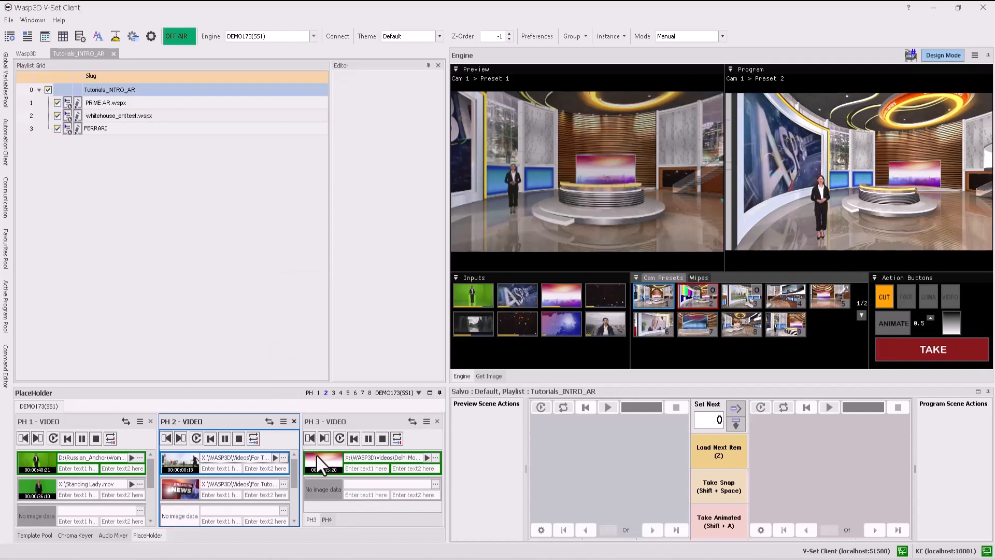
double_click(178, 464)
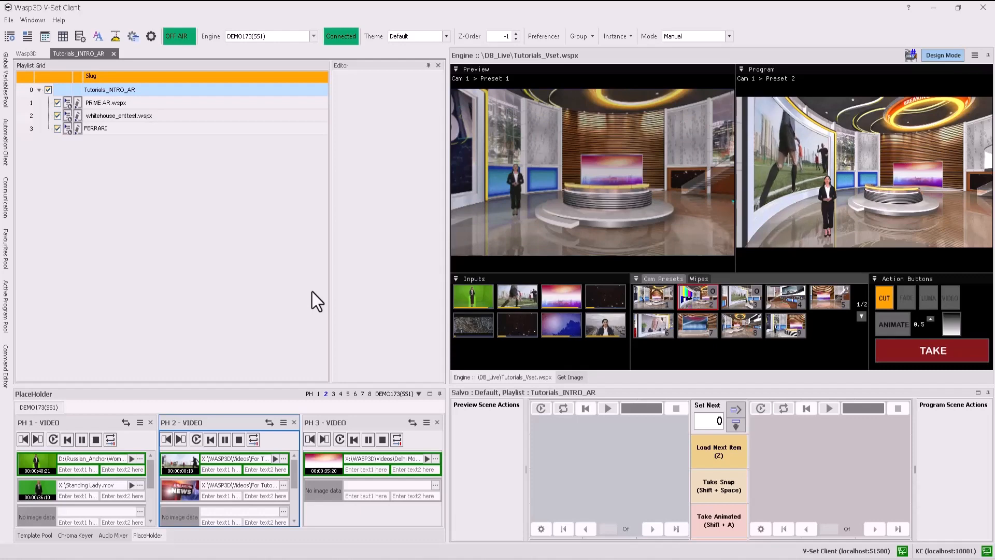
Switch placeholder 2 from video to NDI 1, using the GFX185-2 (Wasp3D_NDI_SS1) source.
click(268, 422)
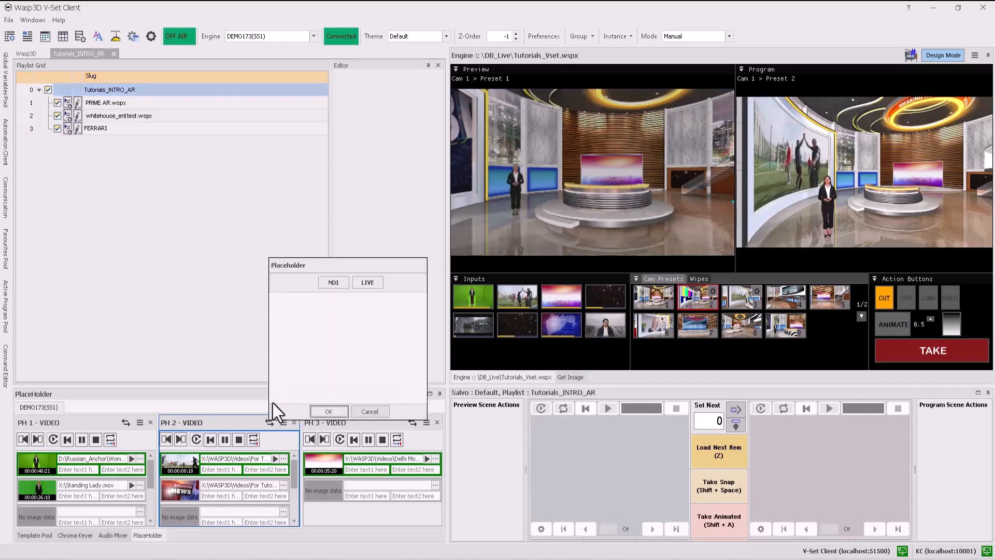
click(330, 285)
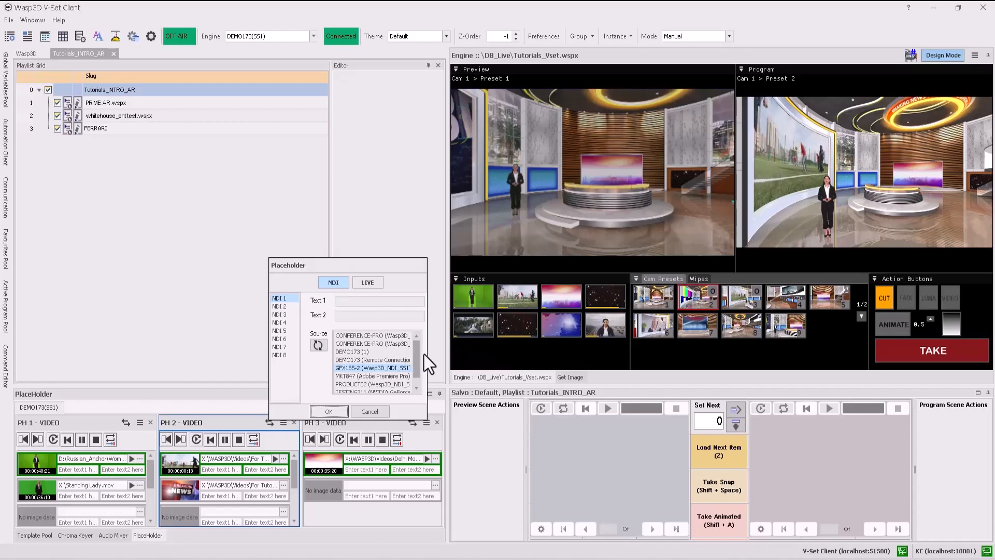
drag(427, 356, 466, 359)
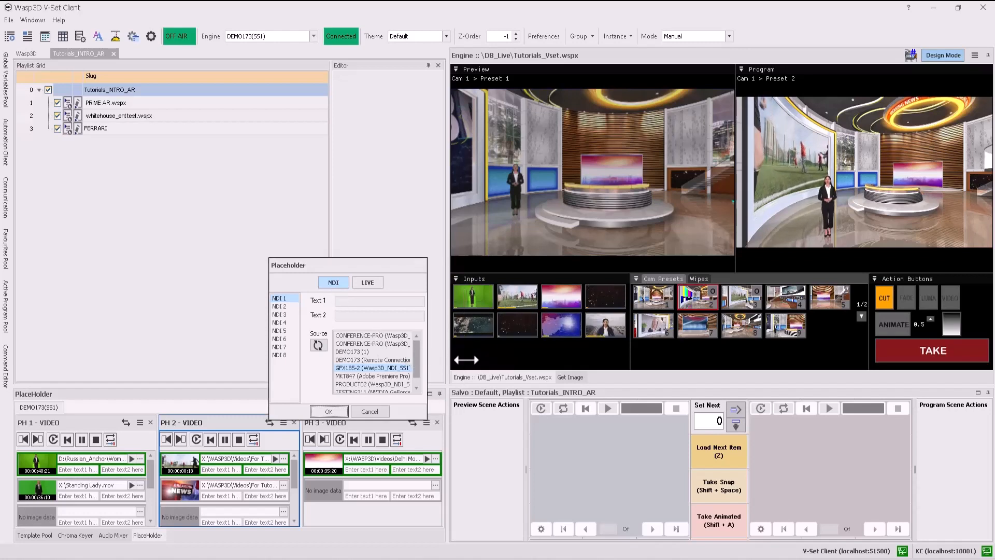
scroll(458, 363, down, 1)
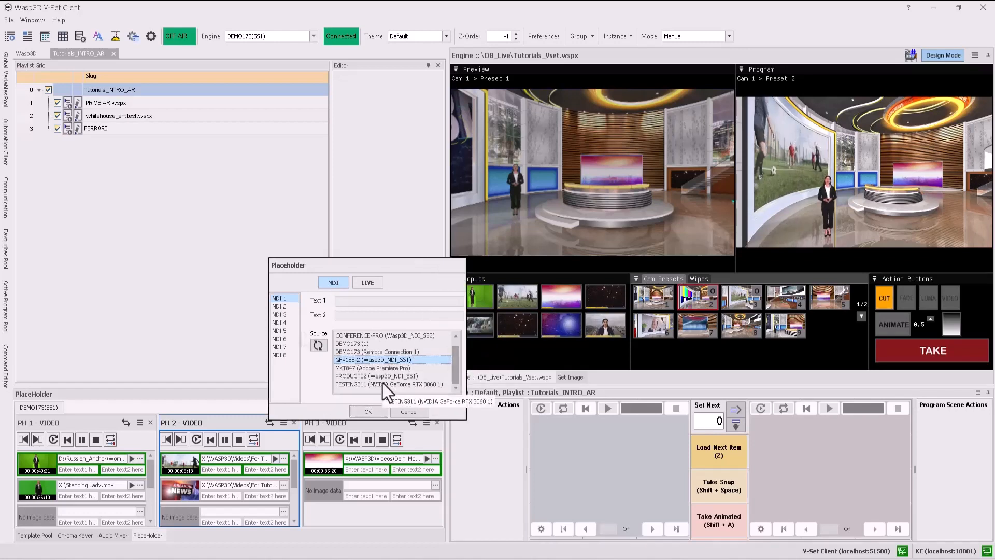
click(368, 411)
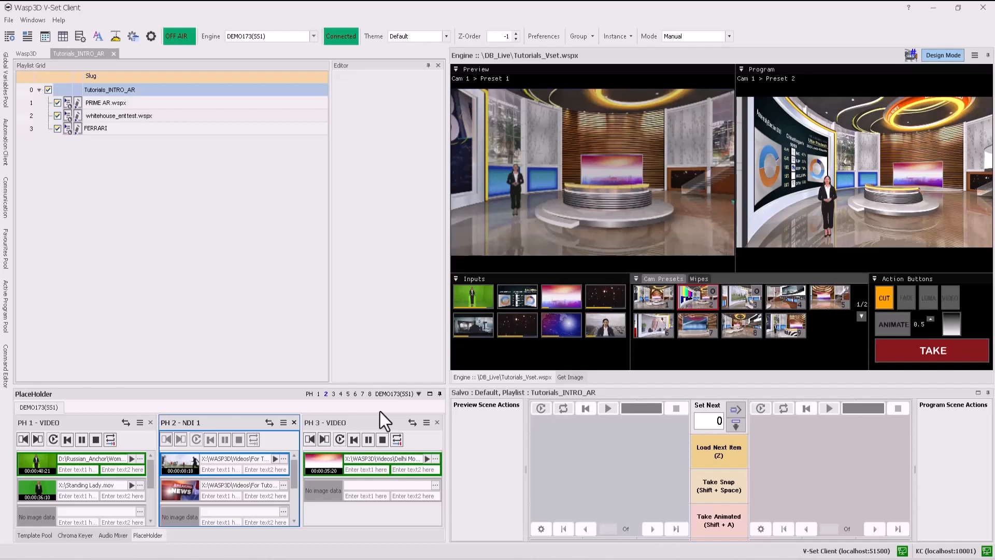
Switch placeholder 2 to the LIVE 1 input.
click(270, 423)
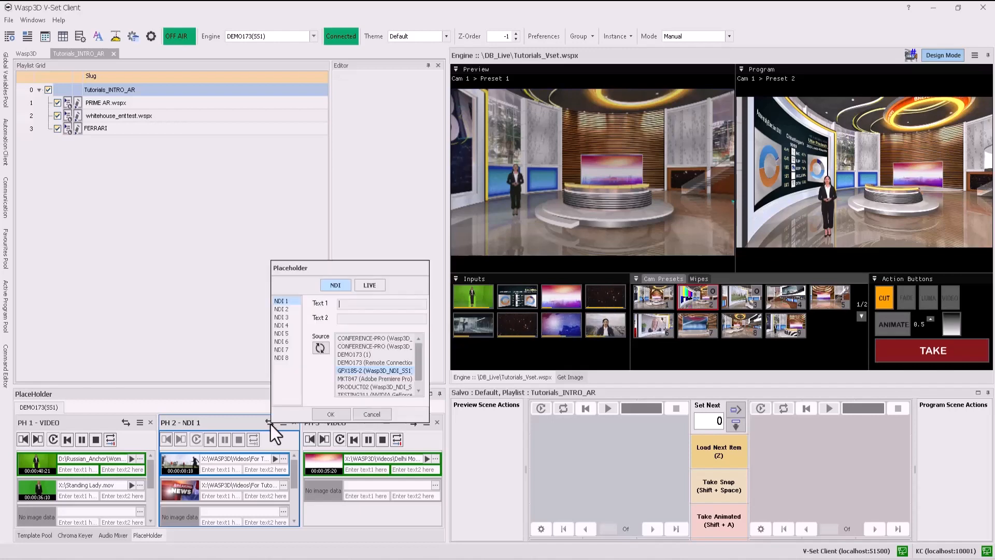
click(382, 285)
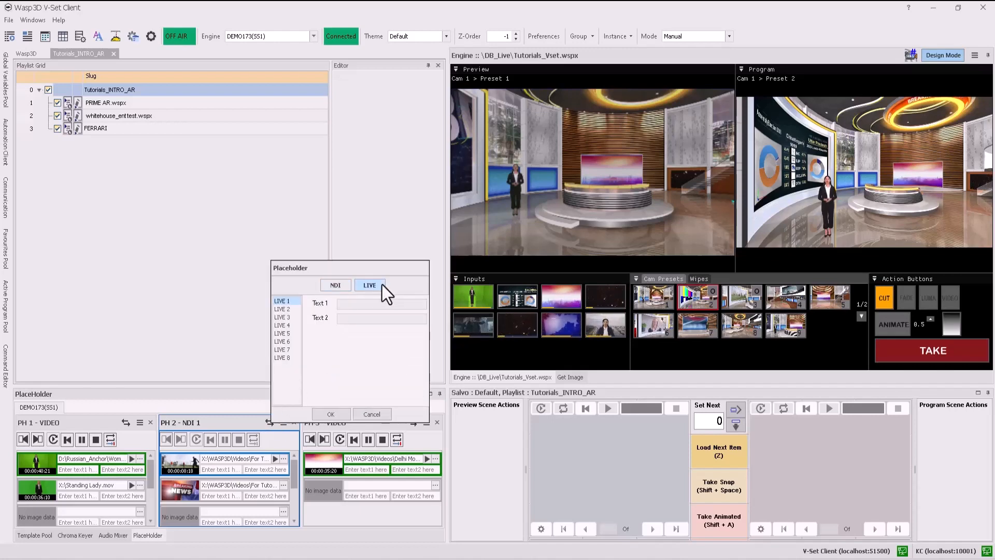
click(331, 414)
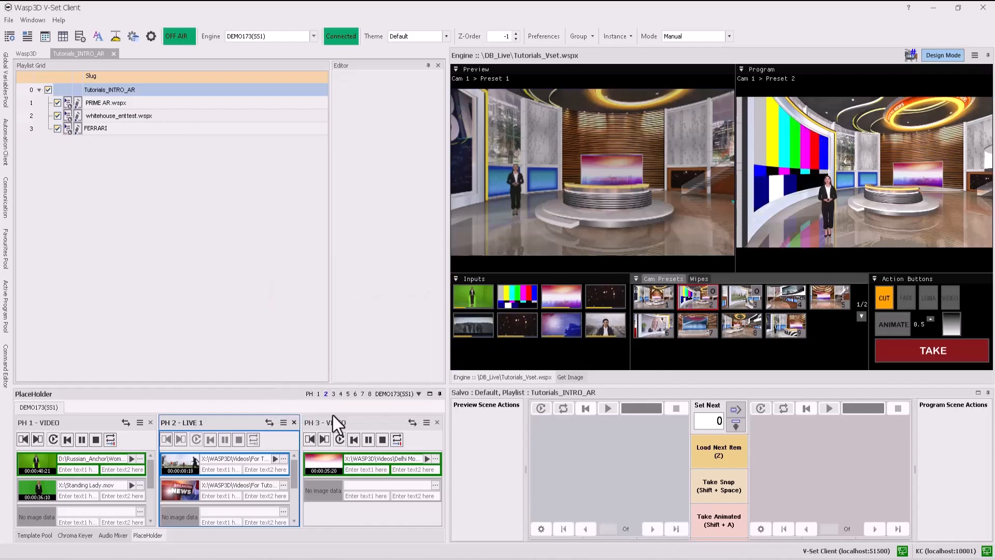
Delete the Breaking News image from placeholder 2's second slot.
click(187, 490)
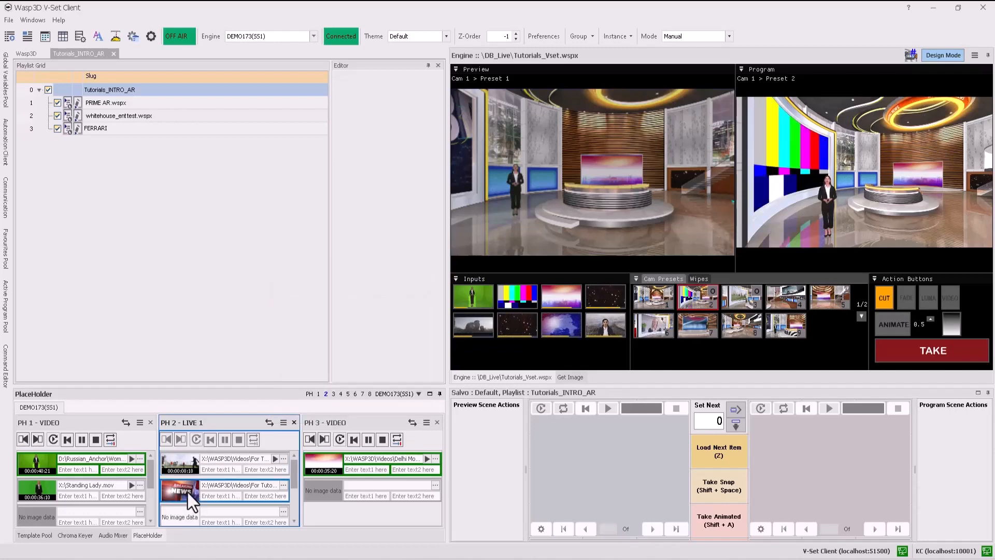
key(Delete)
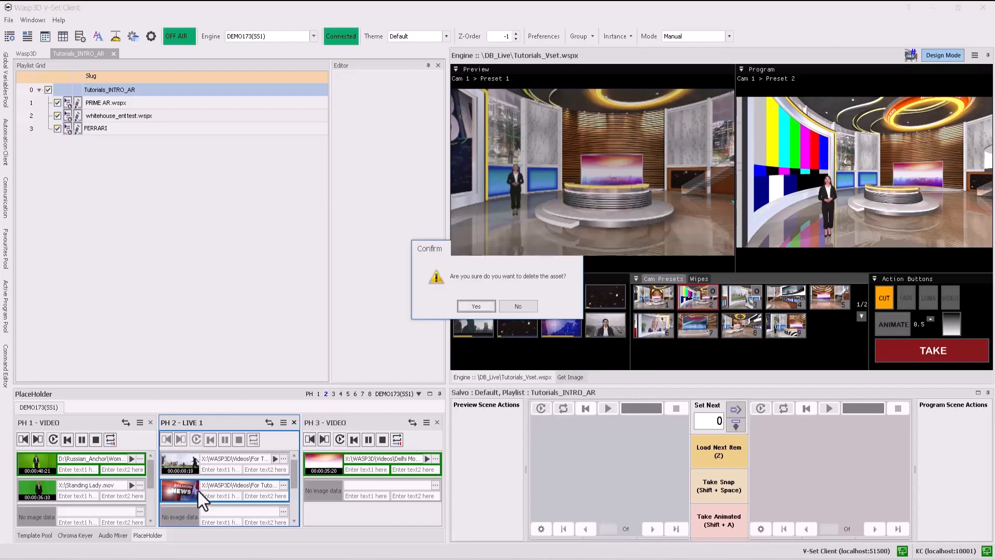
click(473, 306)
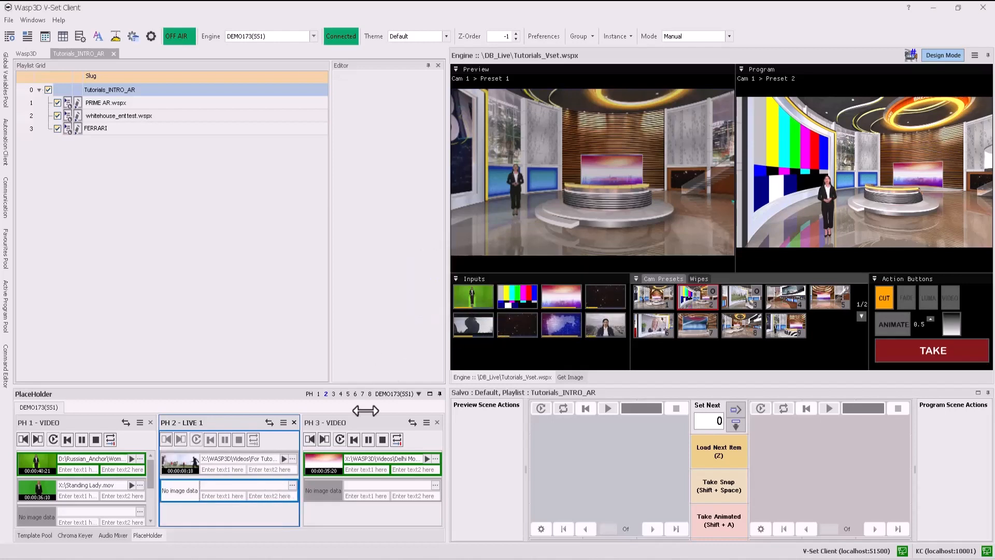
click(283, 423)
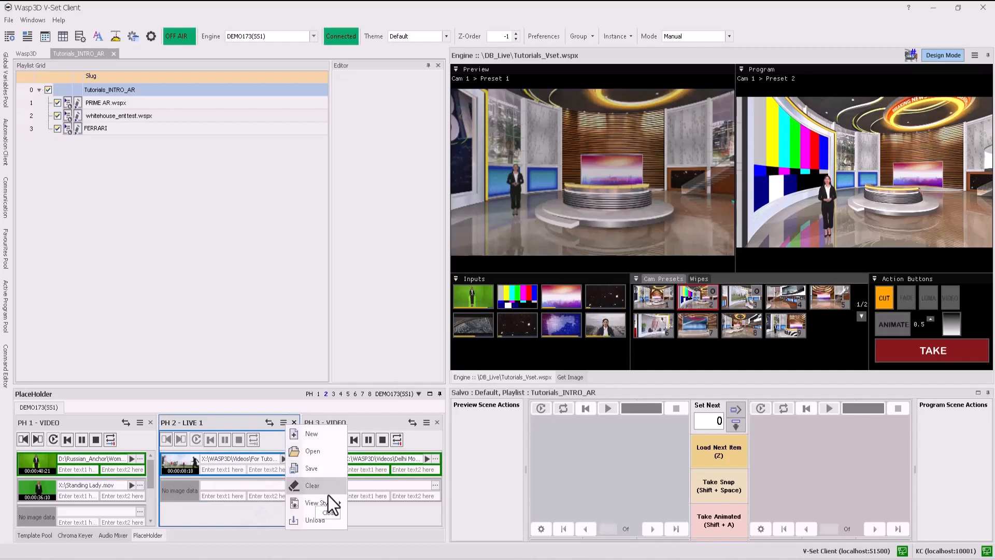
click(244, 516)
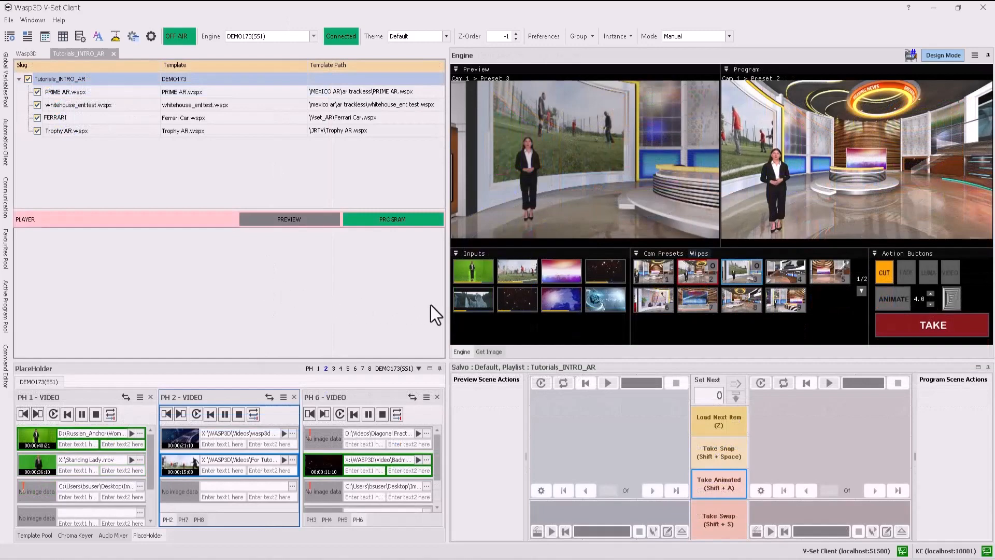
Put placeholder 2's input on preview and set the wipe to the horizontal stripes pattern with blur 3 and duration M.
click(524, 278)
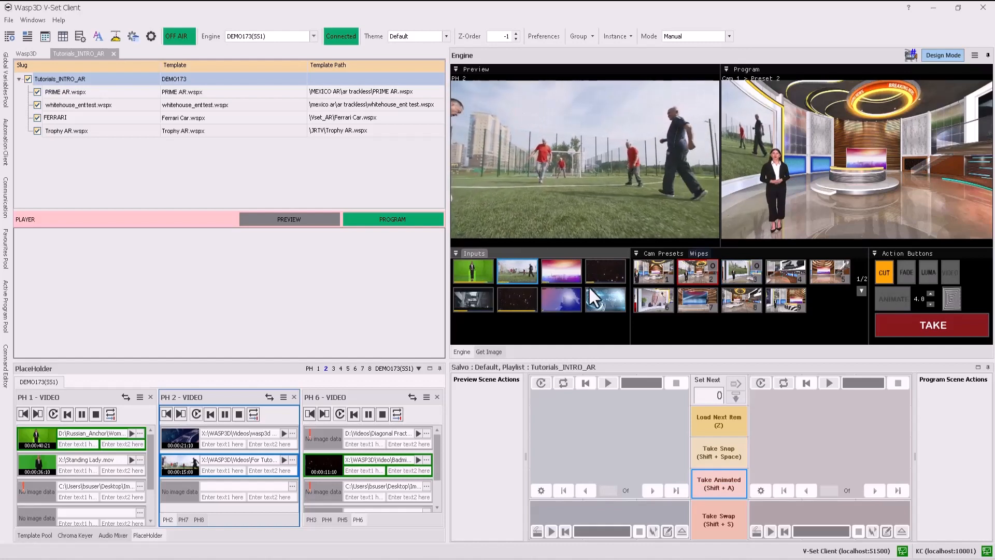
click(700, 253)
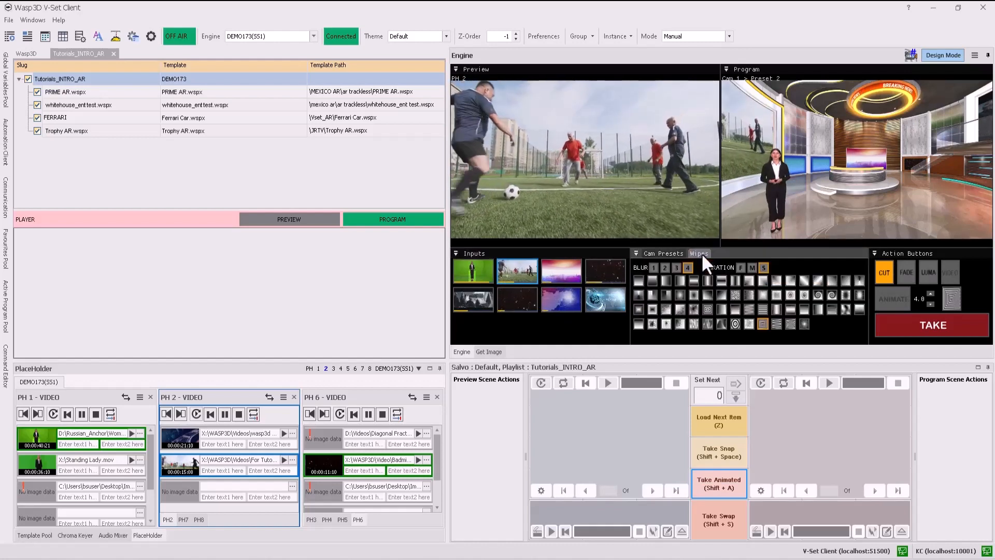
click(759, 307)
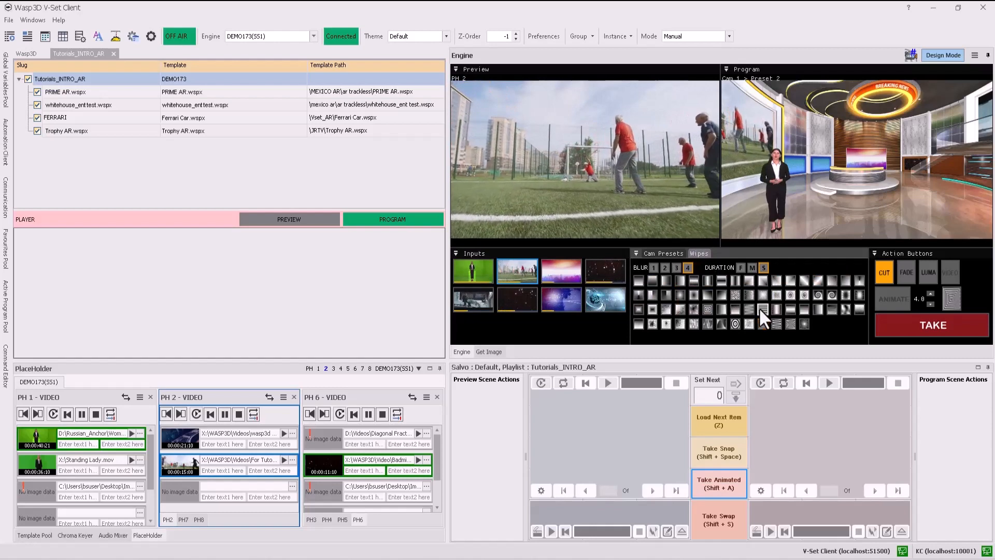
click(676, 268)
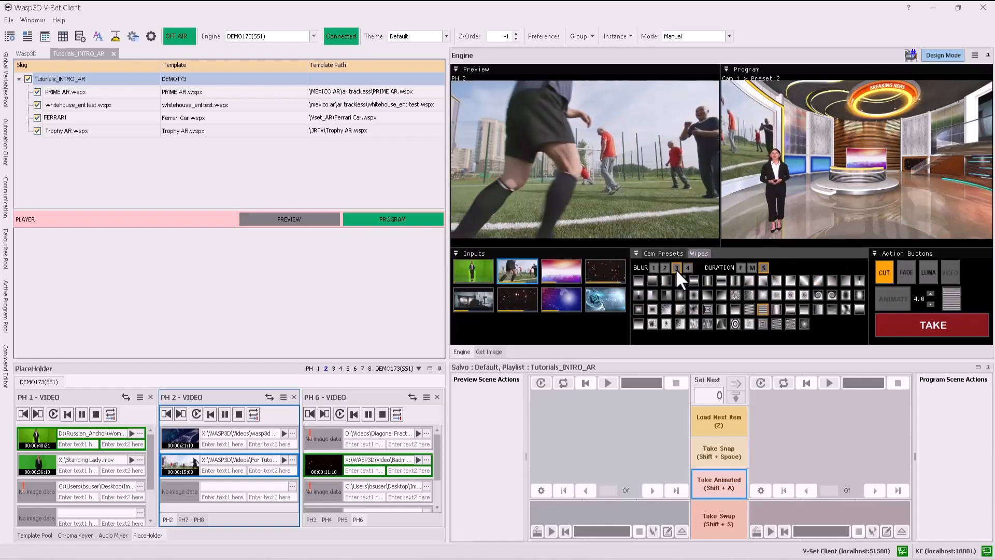
click(752, 268)
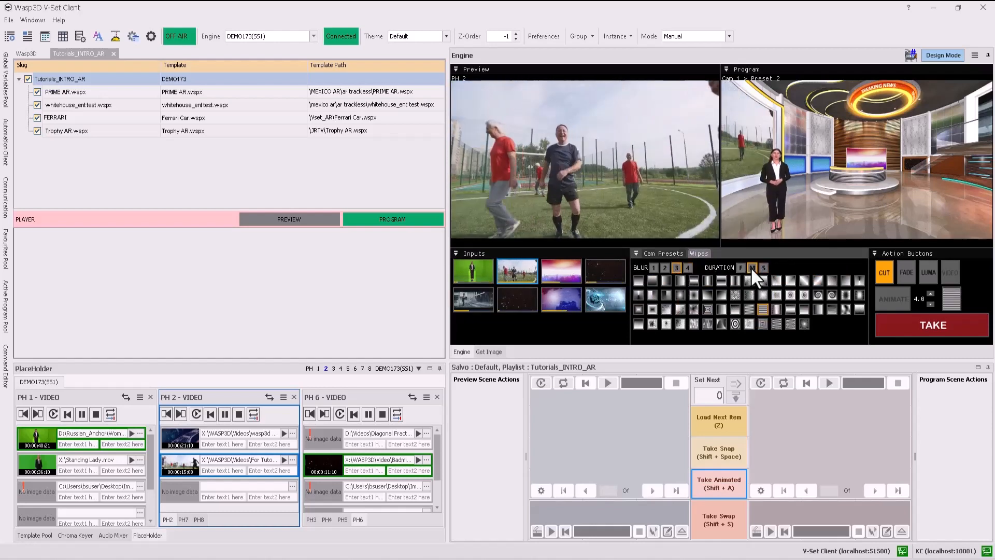
Bring placeholder 2 to program with the Luma transition and take the camera preset shot back to program.
click(929, 271)
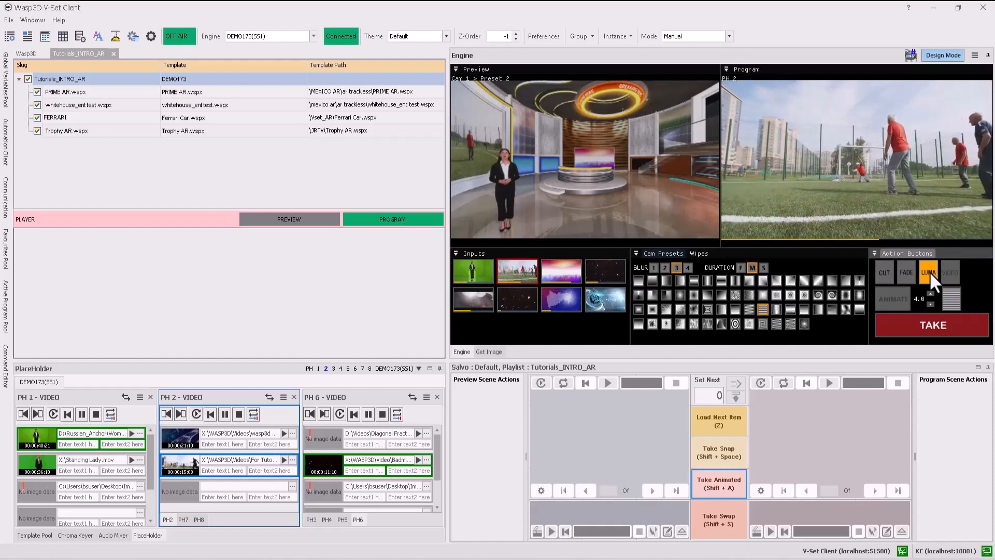
click(925, 323)
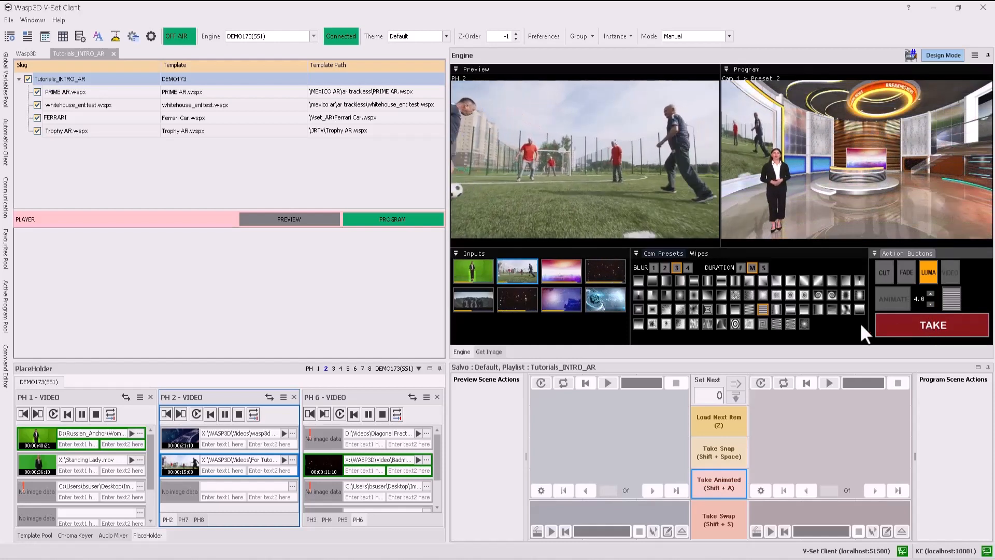
Put placeholder 3's input on preview, fade it to program, and cut back to the camera preset shot.
click(567, 272)
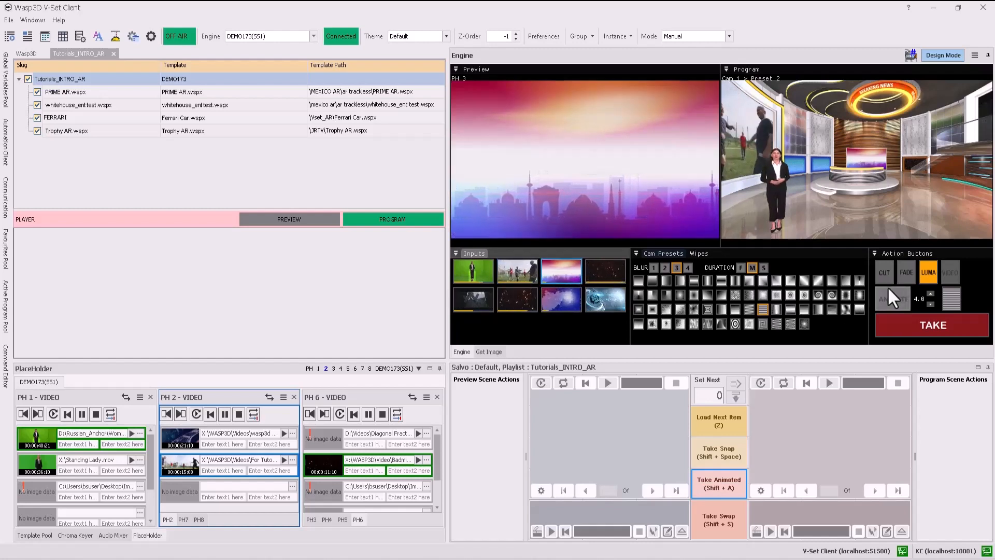
click(907, 275)
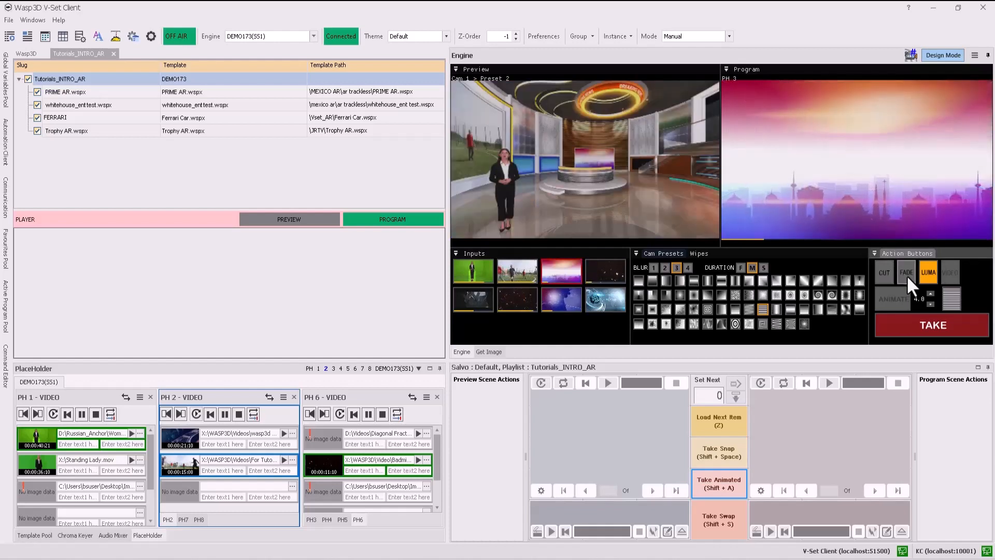
click(890, 278)
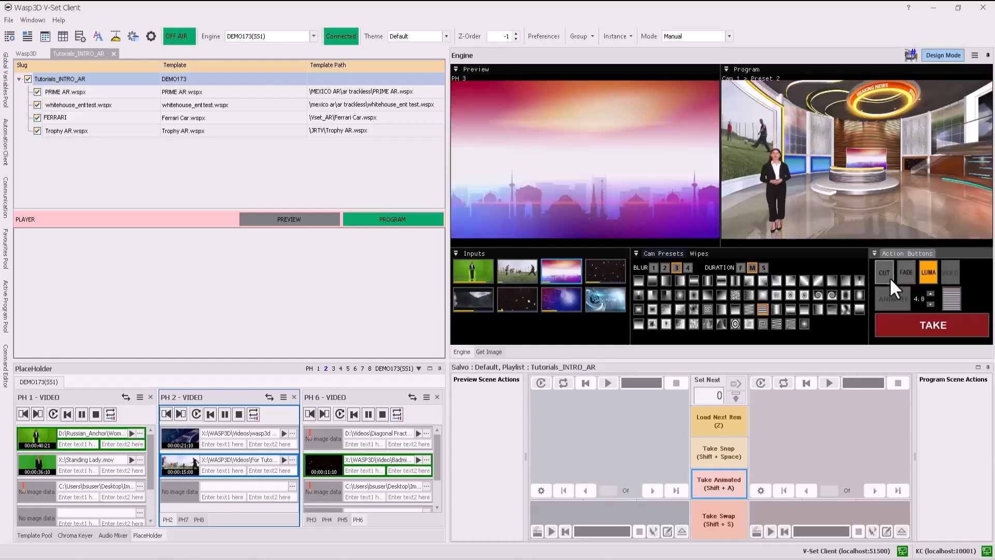